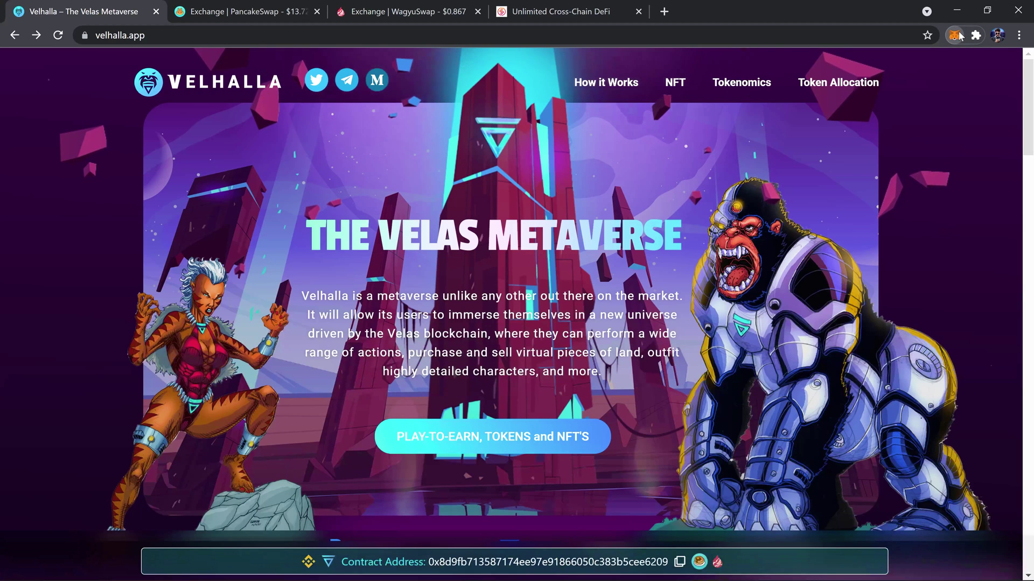
# Open the MetaMask wallet over the Velhalla page to see the 0.5236 BSC balance
pyautogui.click(959, 35)
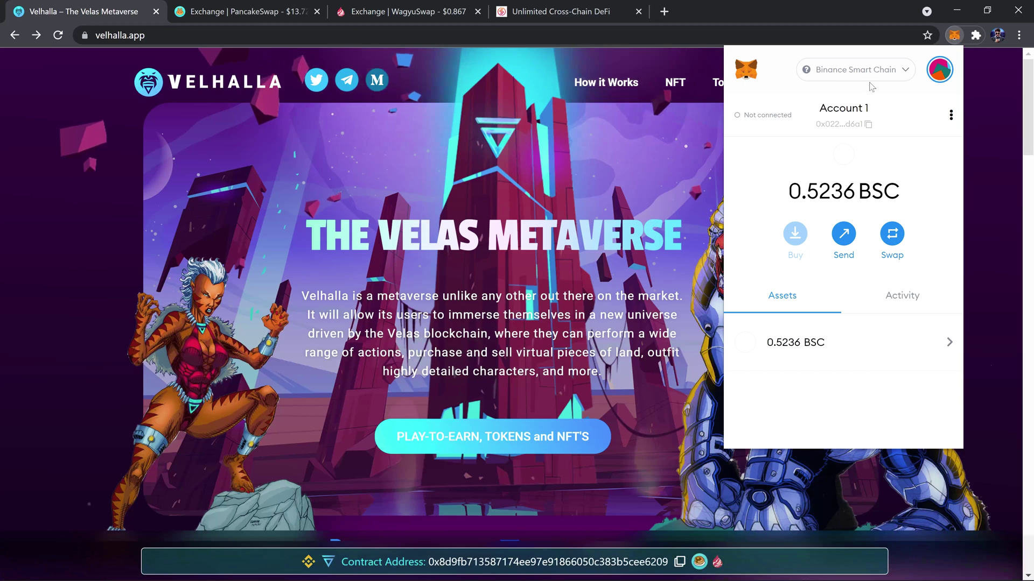
# Switch MetaMask to the Velas network, showing 77.145 SCAR, and go to the WagyuSwap tab
pyautogui.scroll(-5, 784, 357)
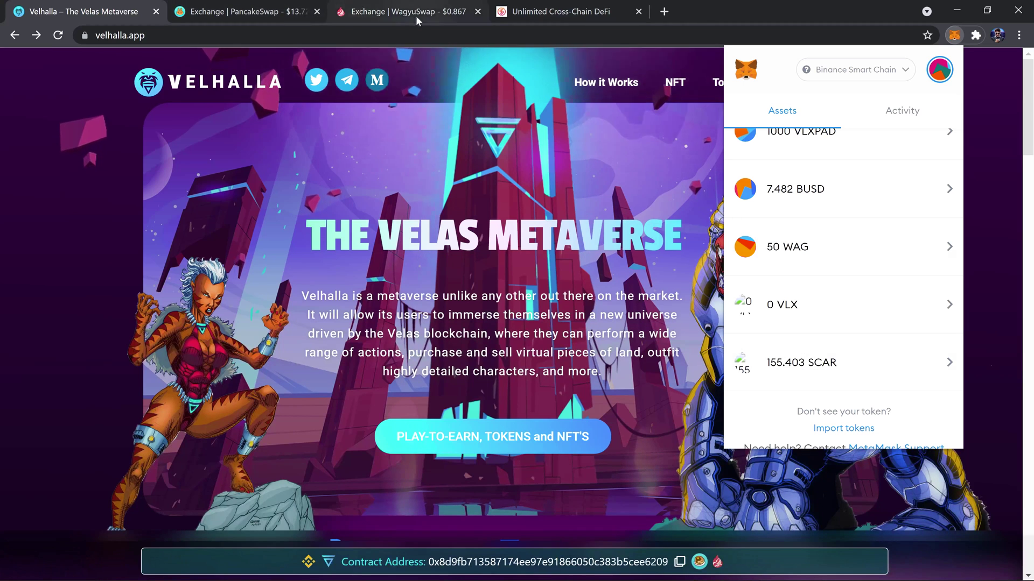
pyautogui.click(861, 71)
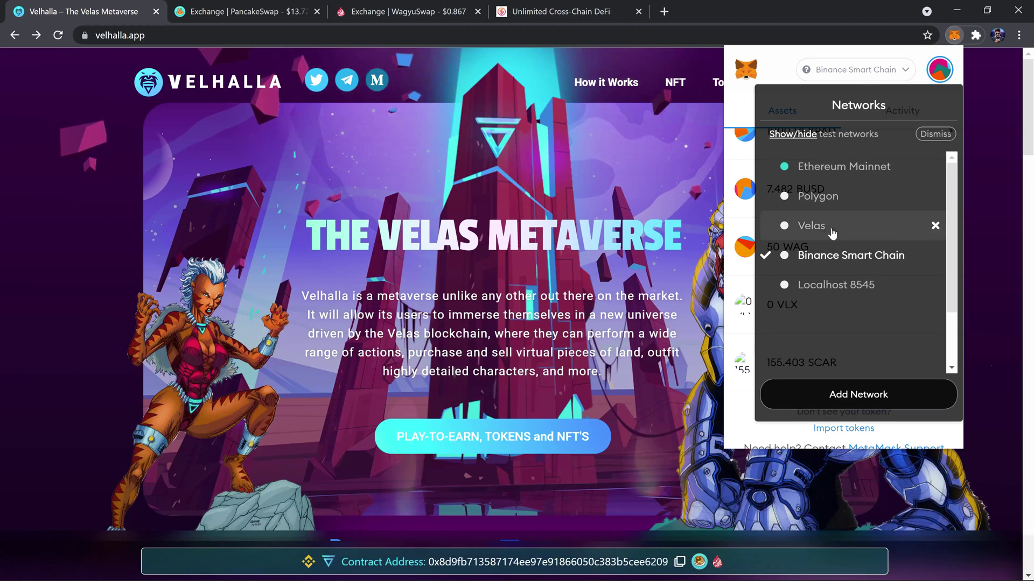
pyautogui.click(873, 232)
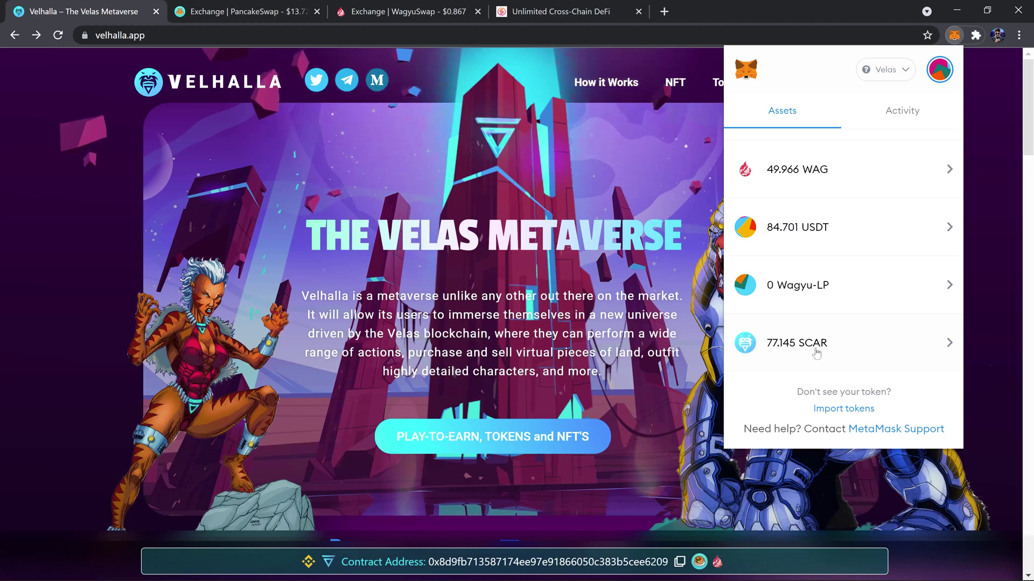
pyautogui.click(409, 12)
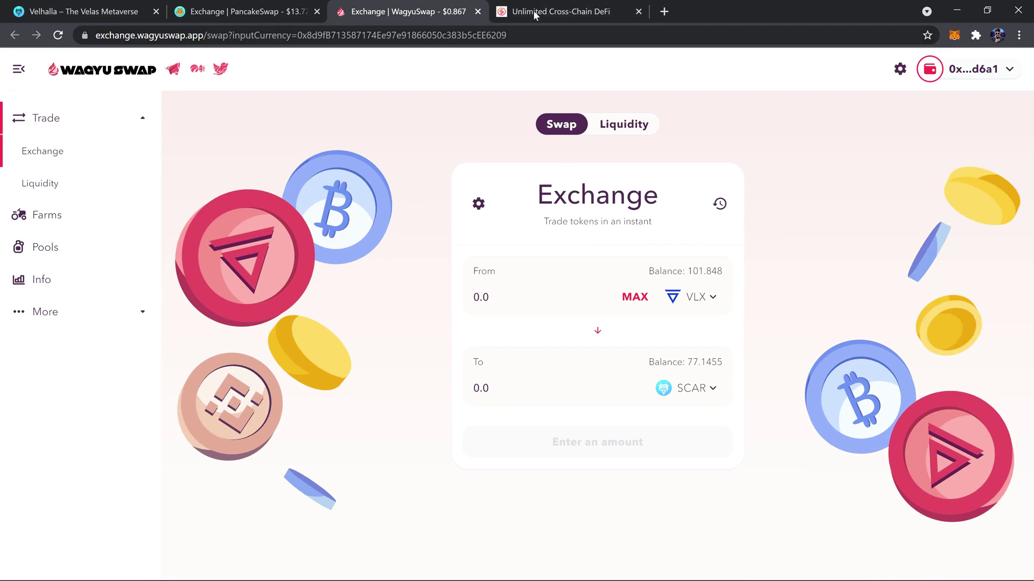
# Bring up the Swapz cross-chain site, currently set to VELAS → POLYGON with USDT
pyautogui.click(563, 22)
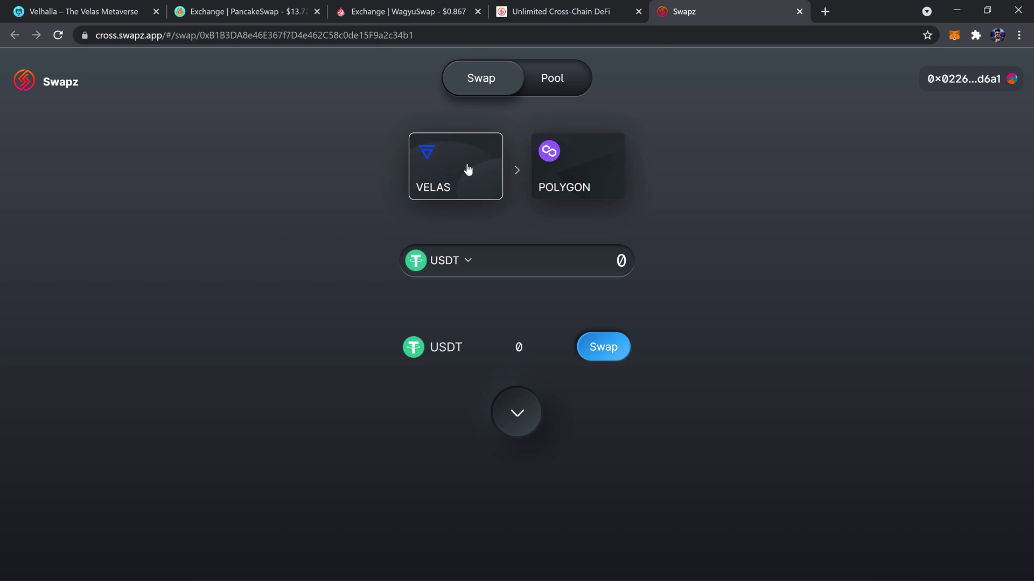
pyautogui.click(468, 170)
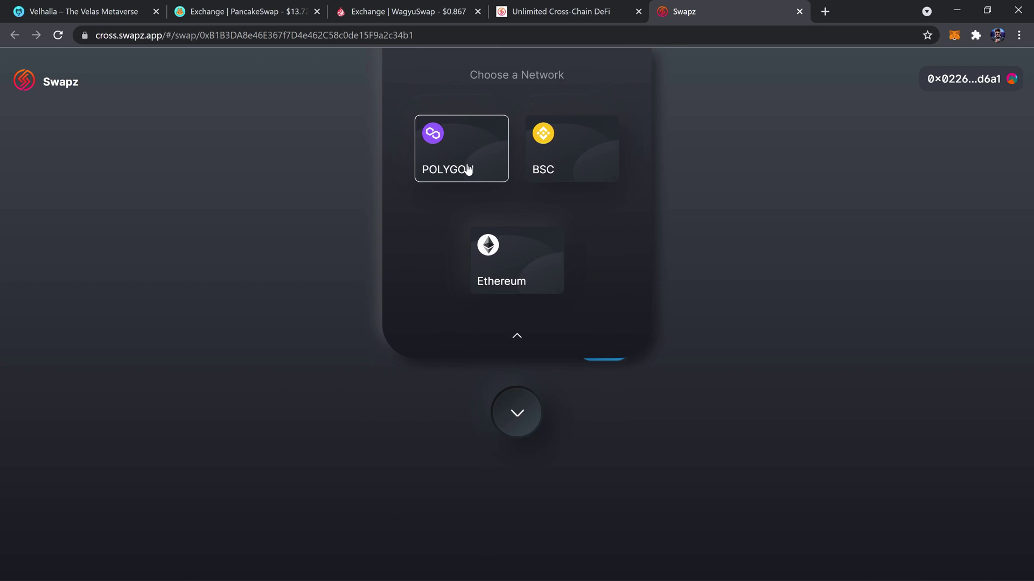
# Route the bridge from BSC to VELAS, letting MetaMask switch to Binance Smart Chain
pyautogui.click(575, 146)
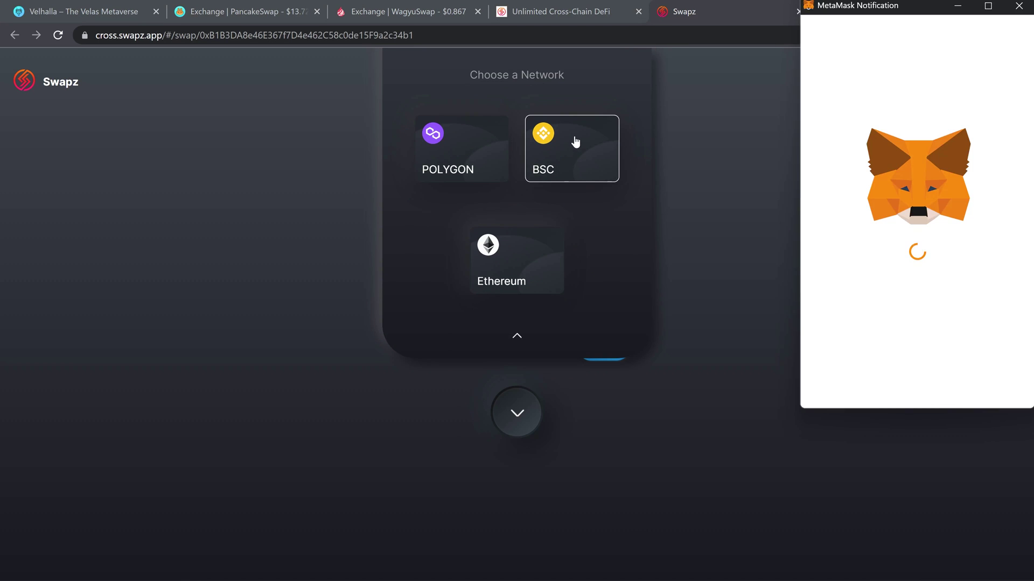
pyautogui.click(974, 380)
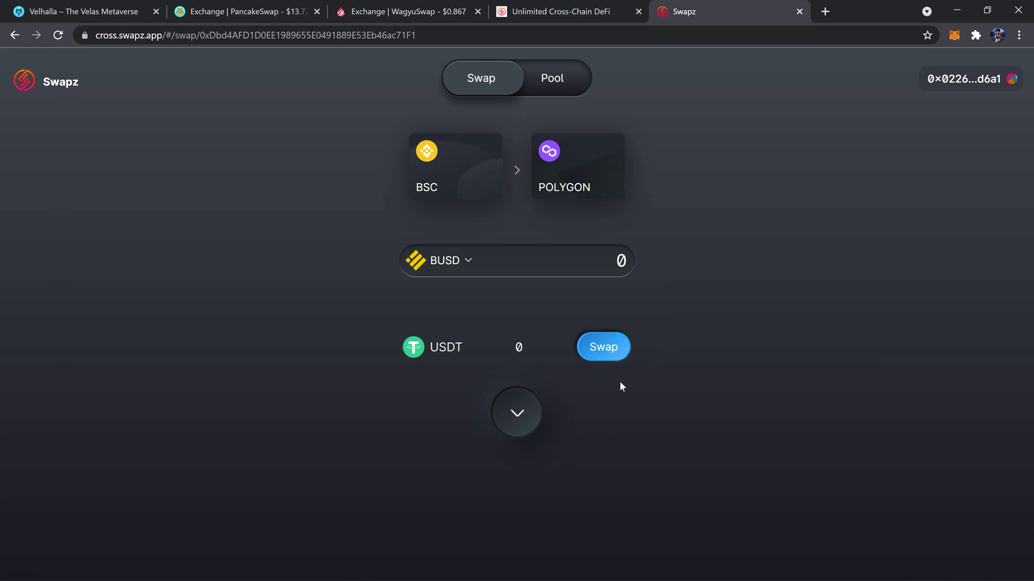
pyautogui.click(587, 157)
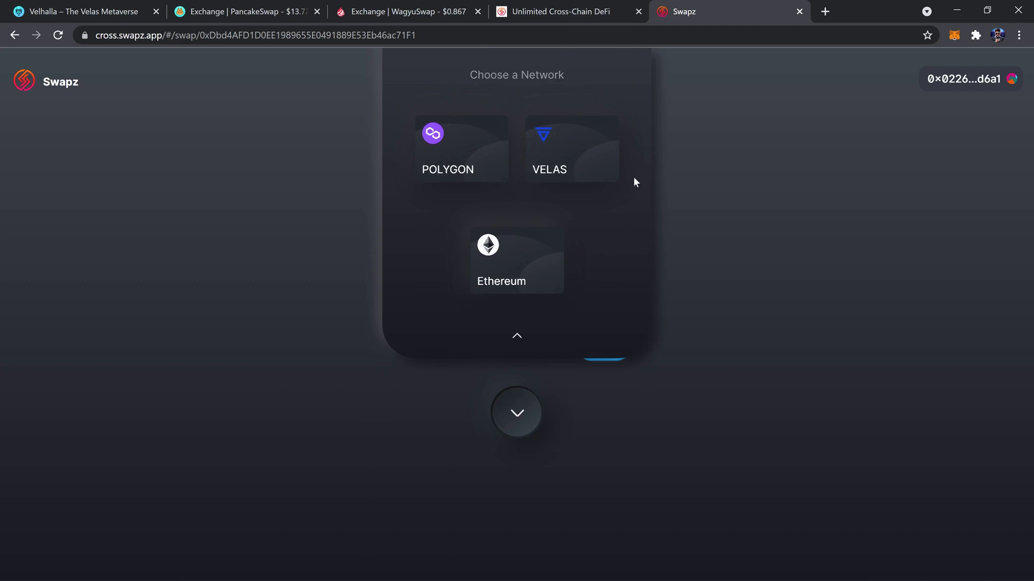
pyautogui.click(578, 144)
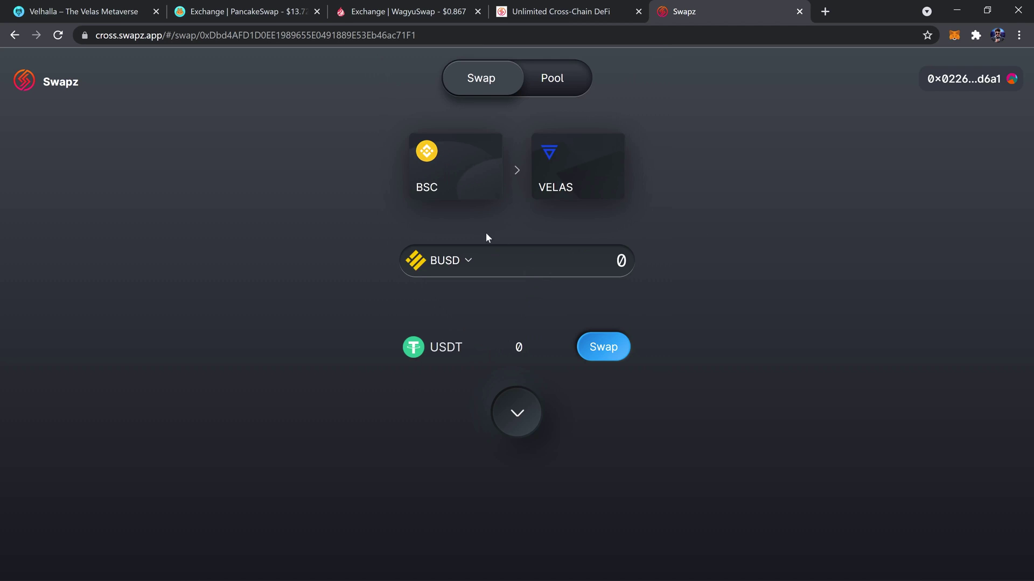
pyautogui.click(445, 267)
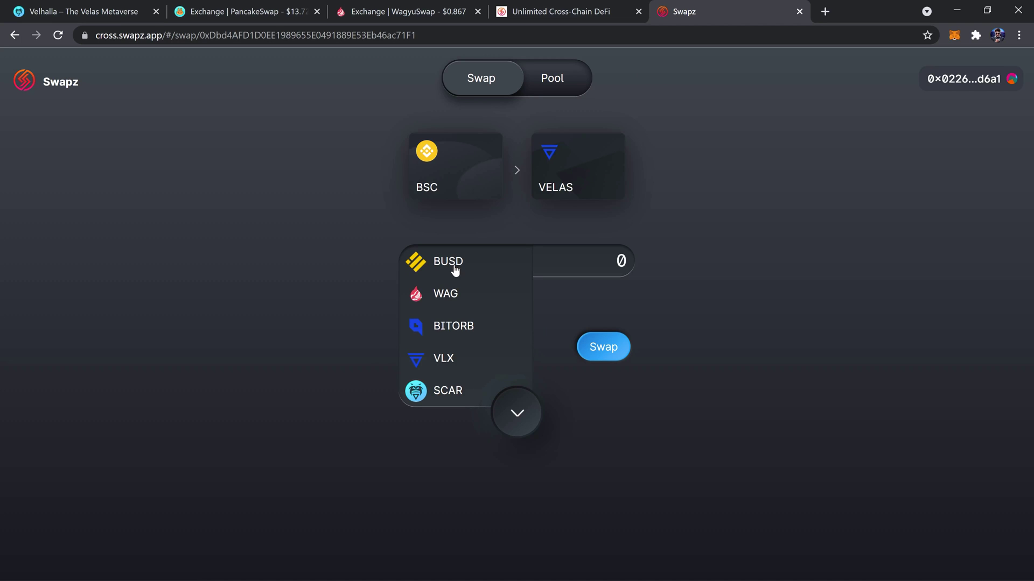
# Set up a 50 SCAR transfer and review its 0.02 BNB crosschain fee
pyautogui.click(456, 391)
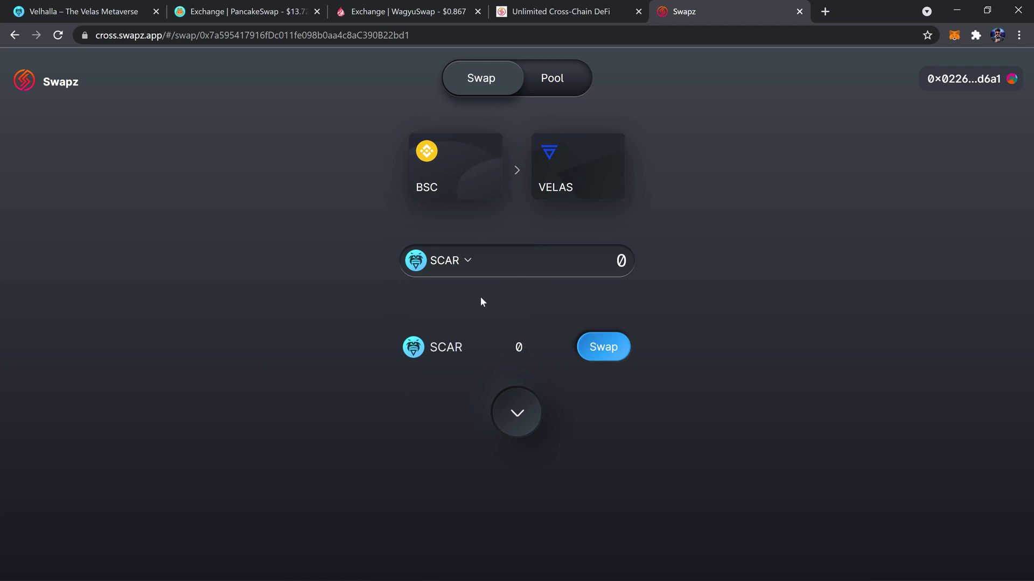
pyautogui.click(605, 257)
pyautogui.write('50')
pyautogui.click(604, 355)
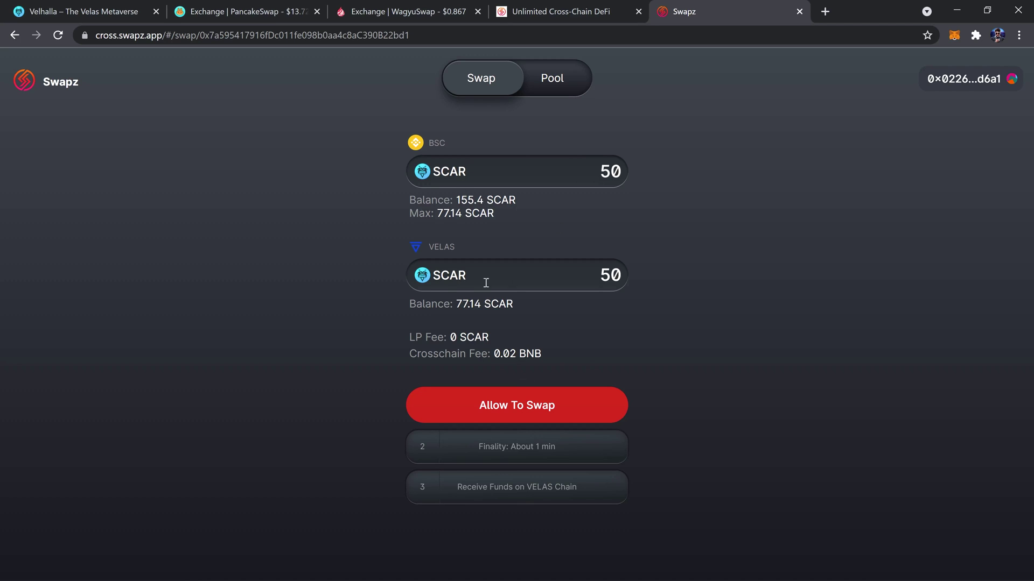
# Approve SCAR spending and confirm the 50 SCAR BSC-to-VELAS transfer in MetaMask
pyautogui.click(593, 407)
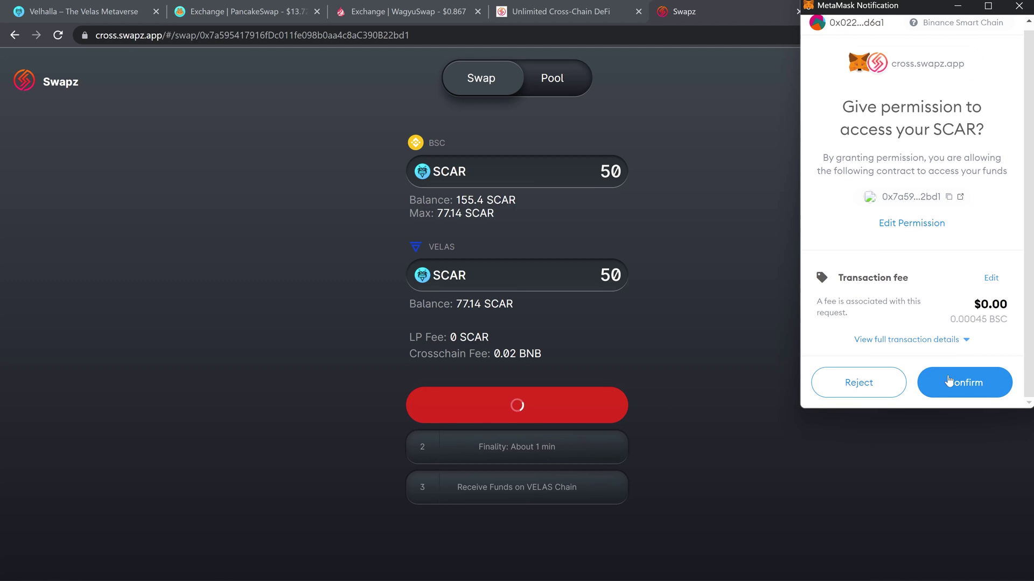
pyautogui.click(957, 385)
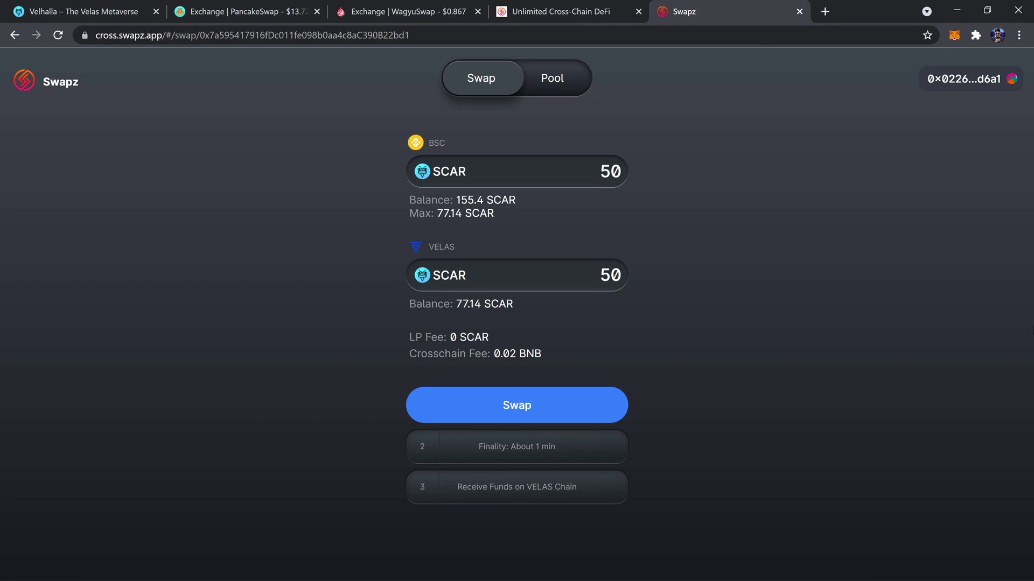
pyautogui.click(577, 401)
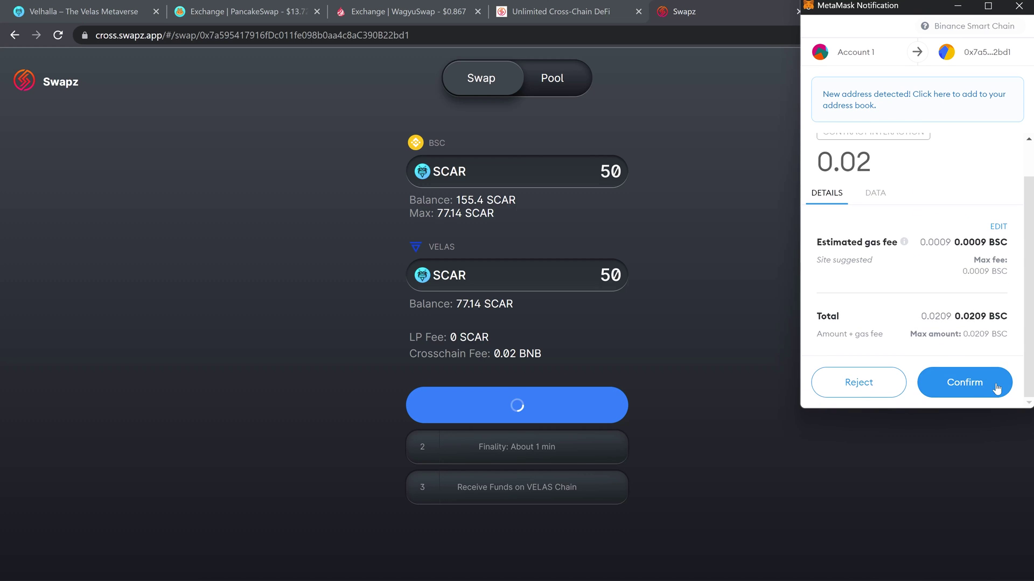
pyautogui.click(996, 387)
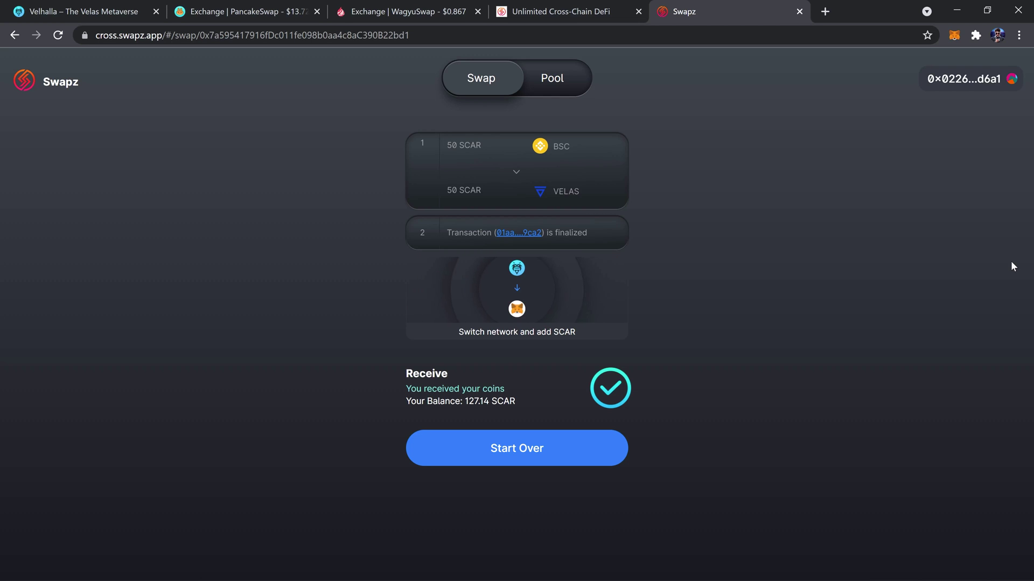
# Switch MetaMask to Velas and check its assets list for 127.145 SCAR
pyautogui.click(954, 37)
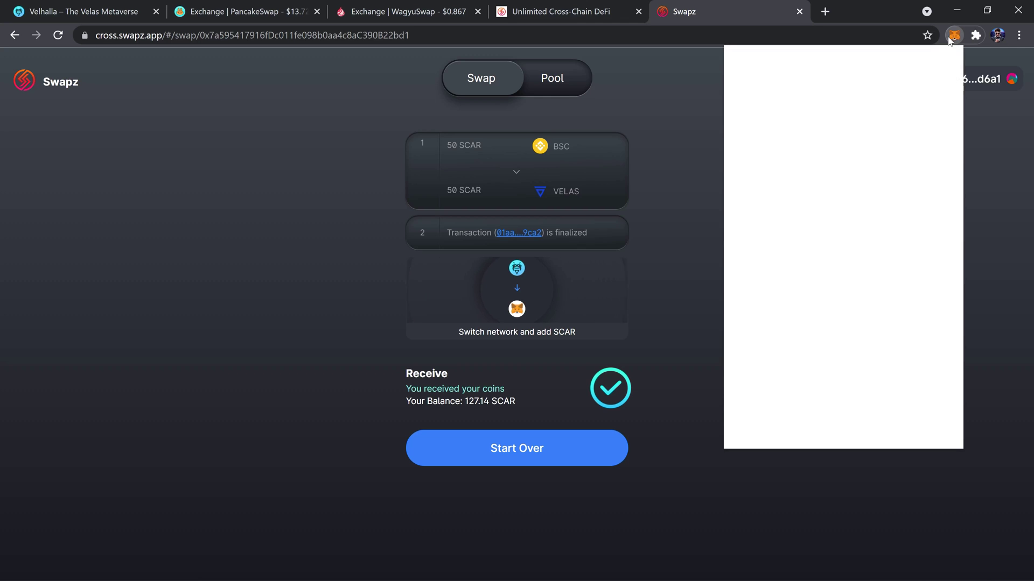
pyautogui.click(875, 70)
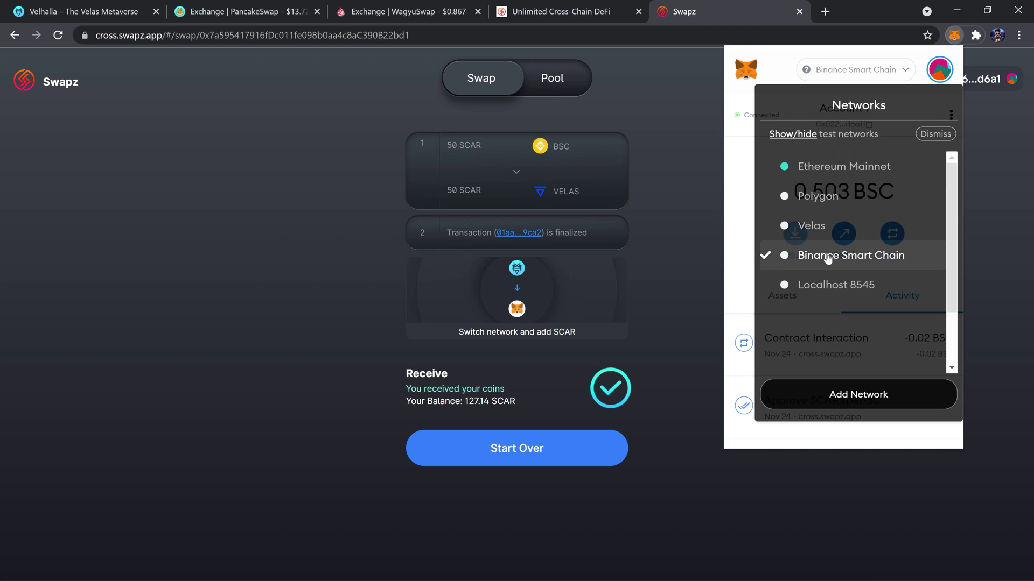
pyautogui.click(830, 226)
pyautogui.click(787, 302)
pyautogui.scroll(-3, 807, 363)
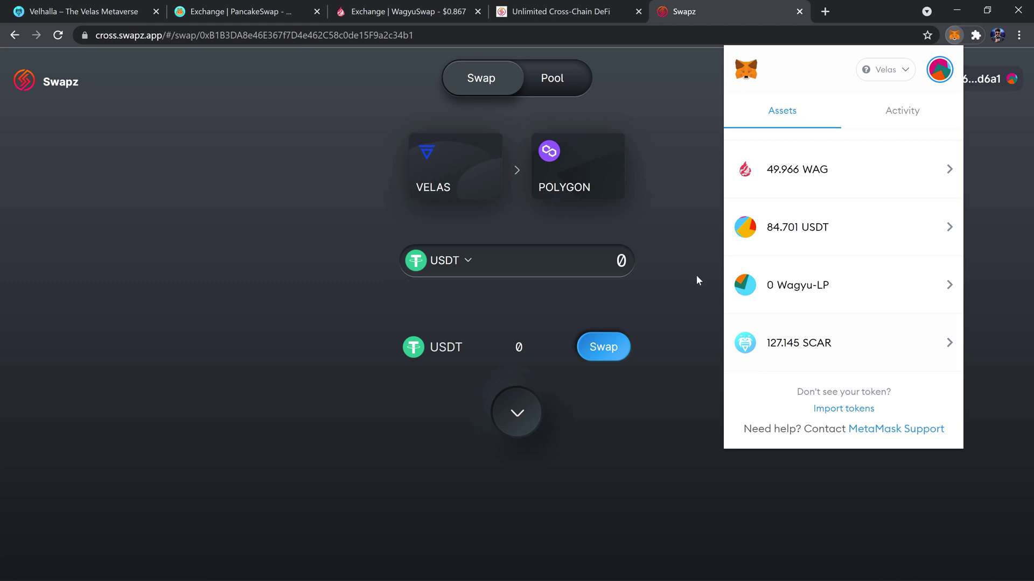
# Reset the Swapz route to VELAS → BSC with USDT, then return to the Velhalla website
pyautogui.click(687, 258)
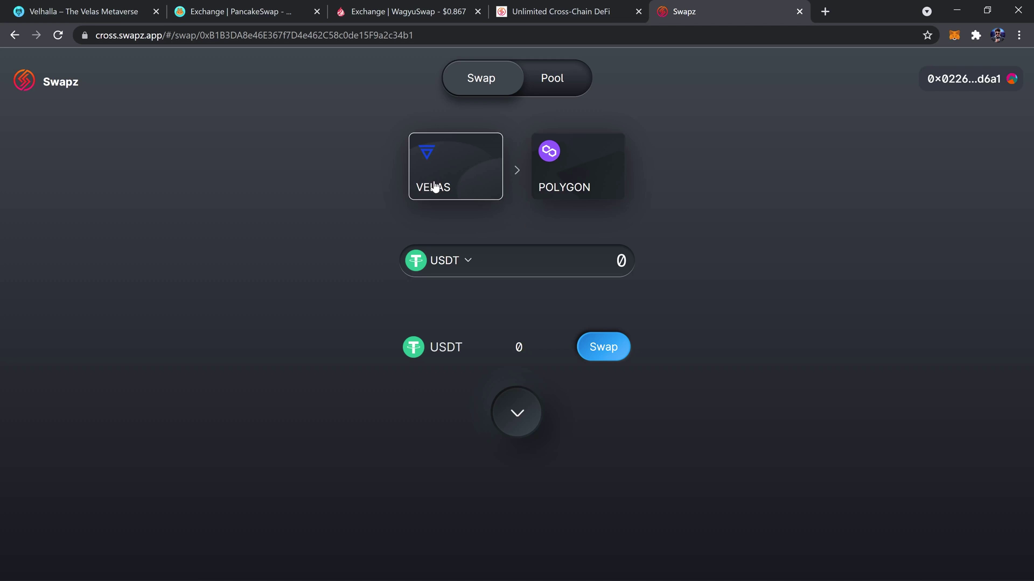
pyautogui.click(588, 160)
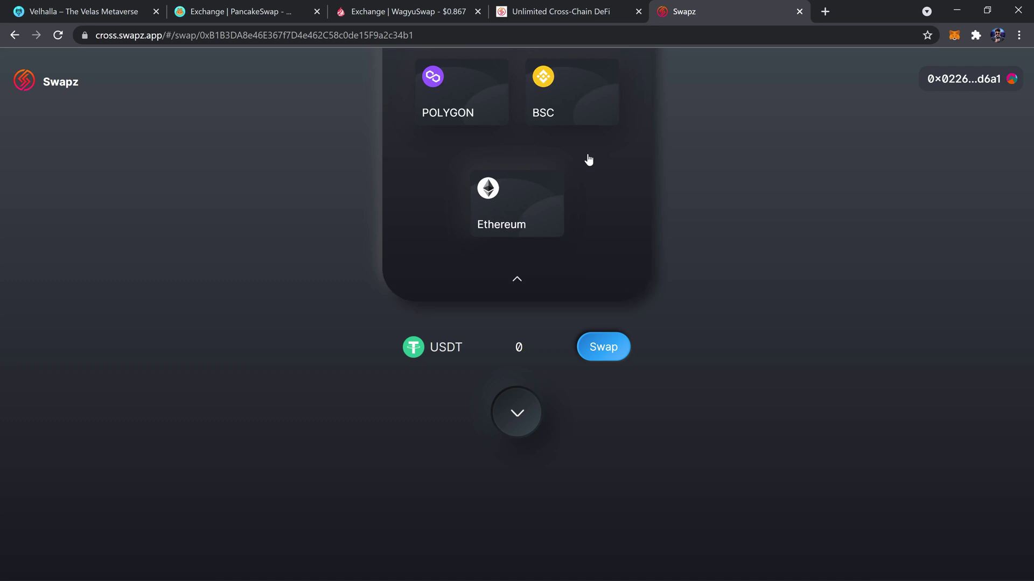
pyautogui.click(564, 176)
pyautogui.click(454, 272)
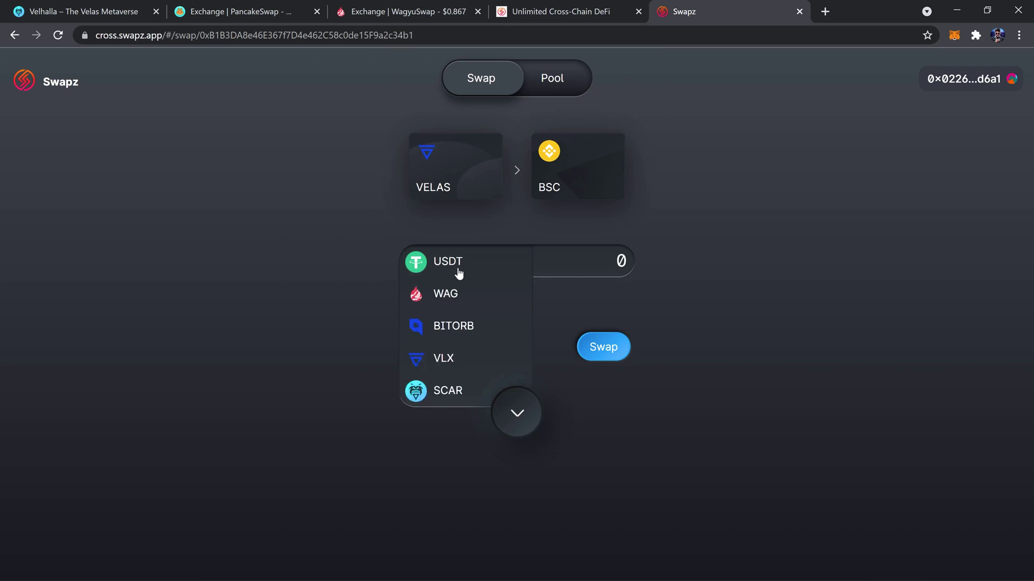
pyautogui.click(722, 308)
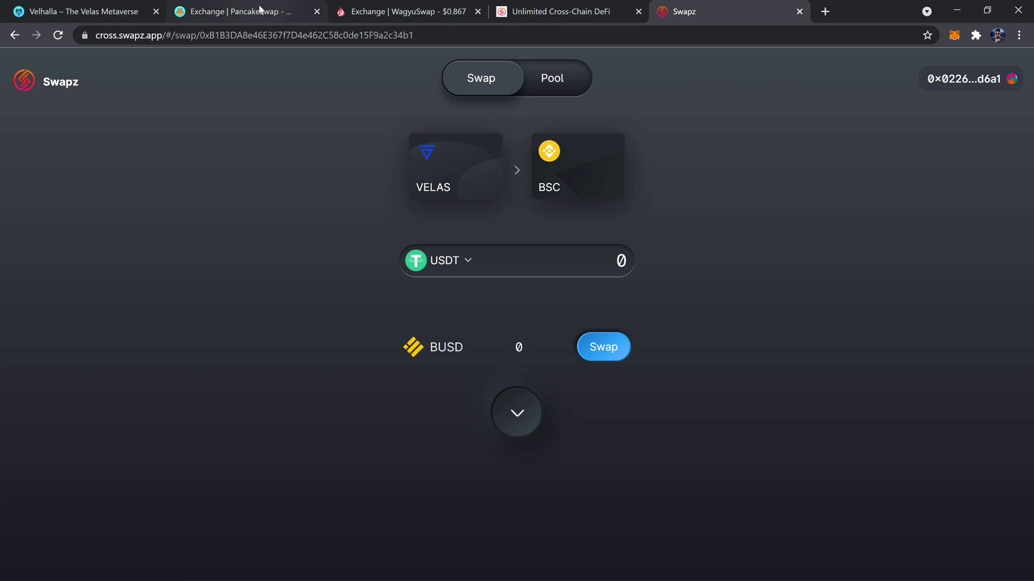
pyautogui.click(237, 11)
pyautogui.click(97, 12)
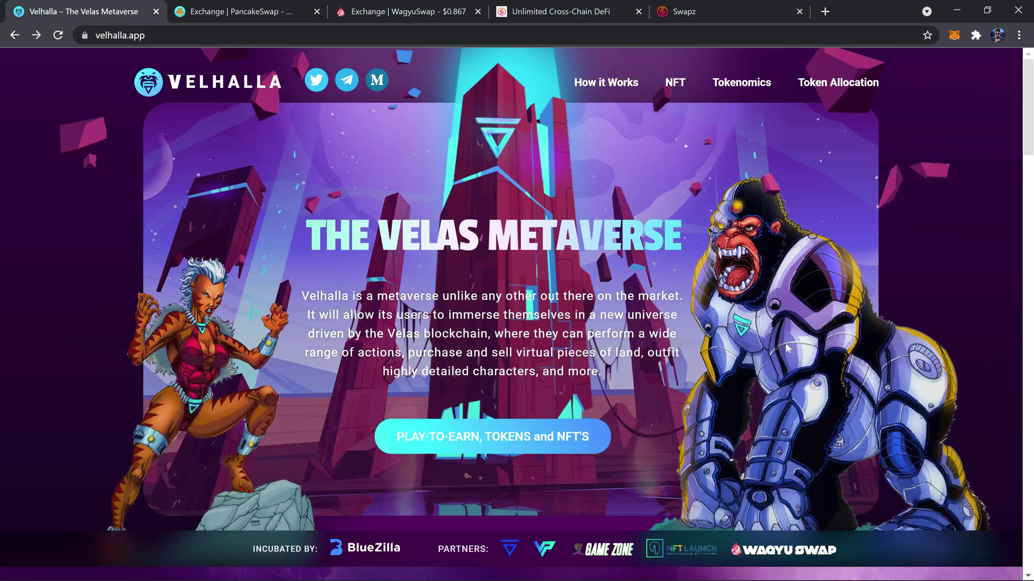